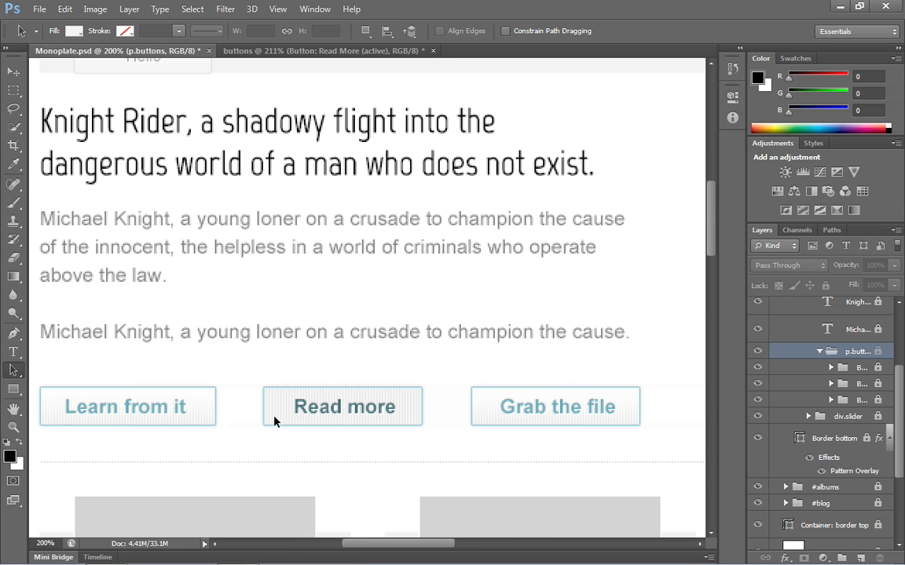
In the buttons document, unlock the Button #2 shape and move it directly beneath the first button's pattern, with left edges aligned.
{"action": "left_click", "coordinate": [295, 52]}
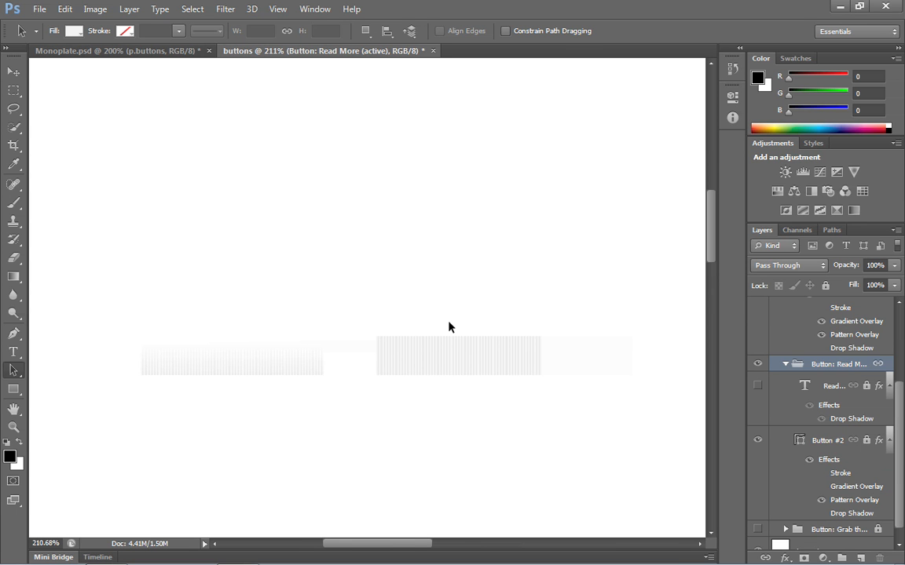
{"action": "left_click", "coordinate": [131, 54]}
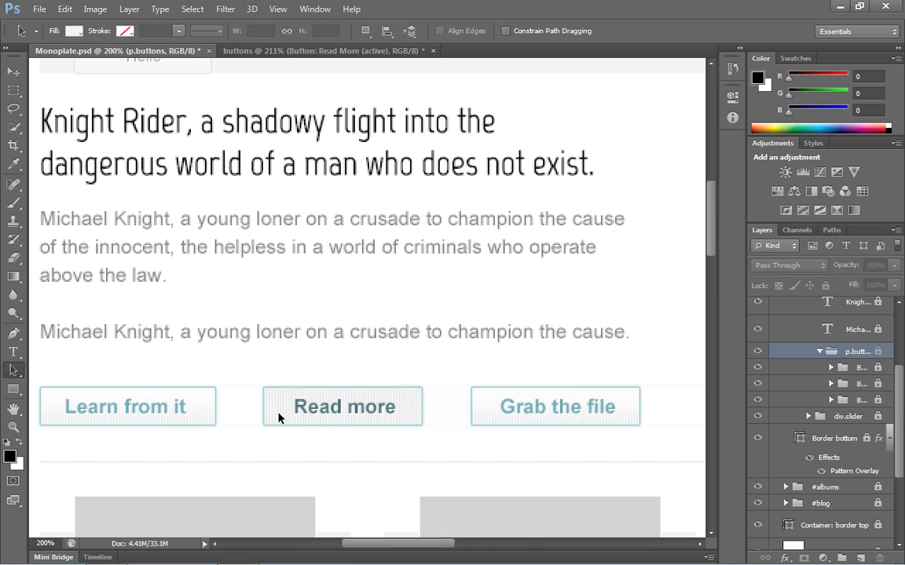
{"action": "left_click", "coordinate": [311, 52]}
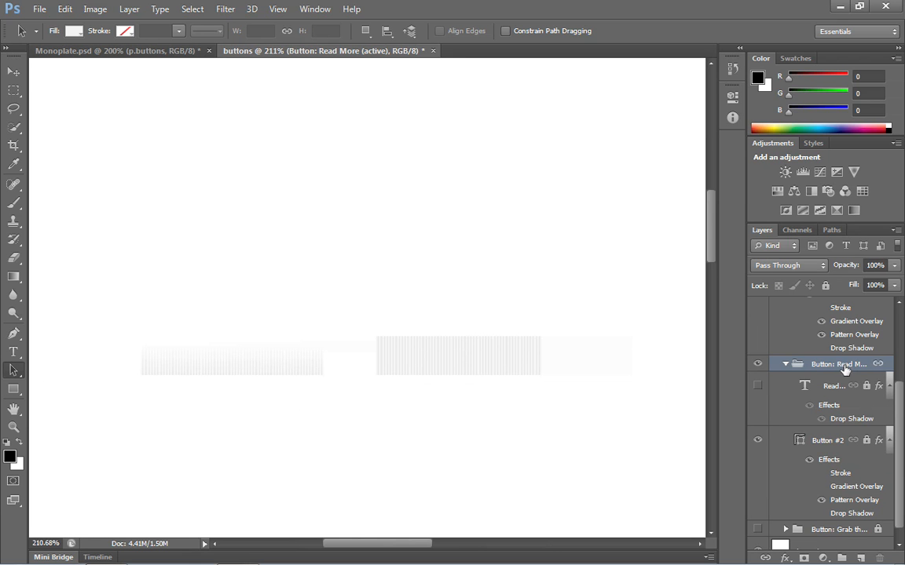
{"action": "left_click", "coordinate": [832, 442]}
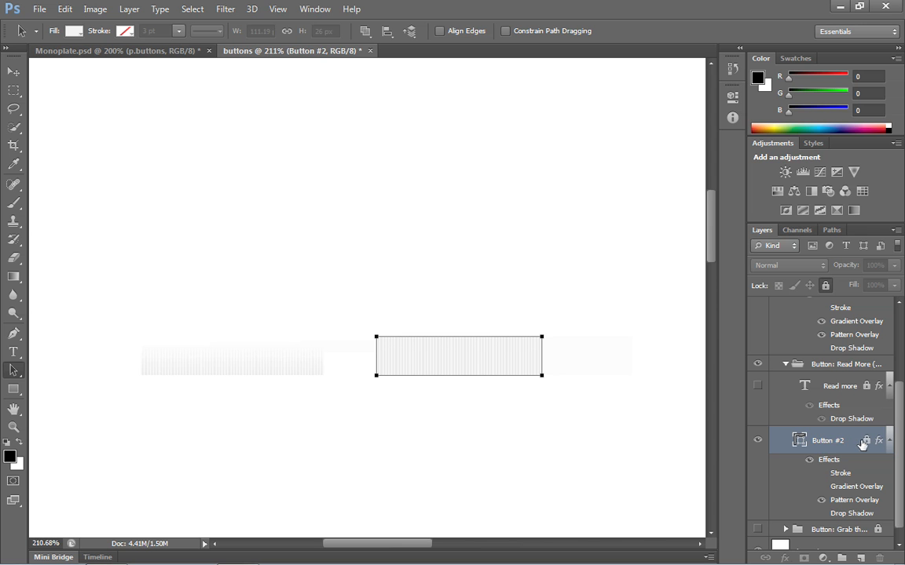
{"action": "left_click", "coordinate": [826, 287]}
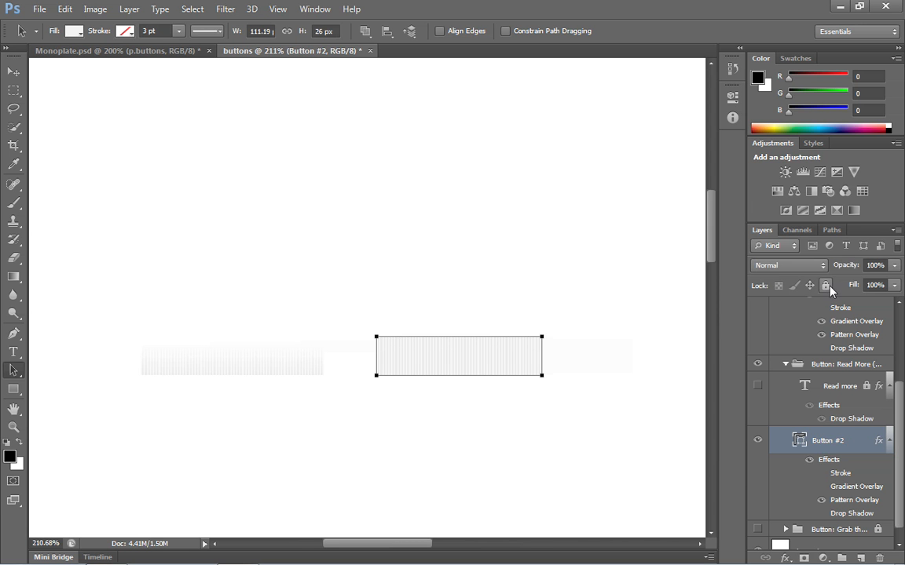
{"action": "left_click_drag", "start_coordinate": [495, 353], "coordinate": [251, 401]}
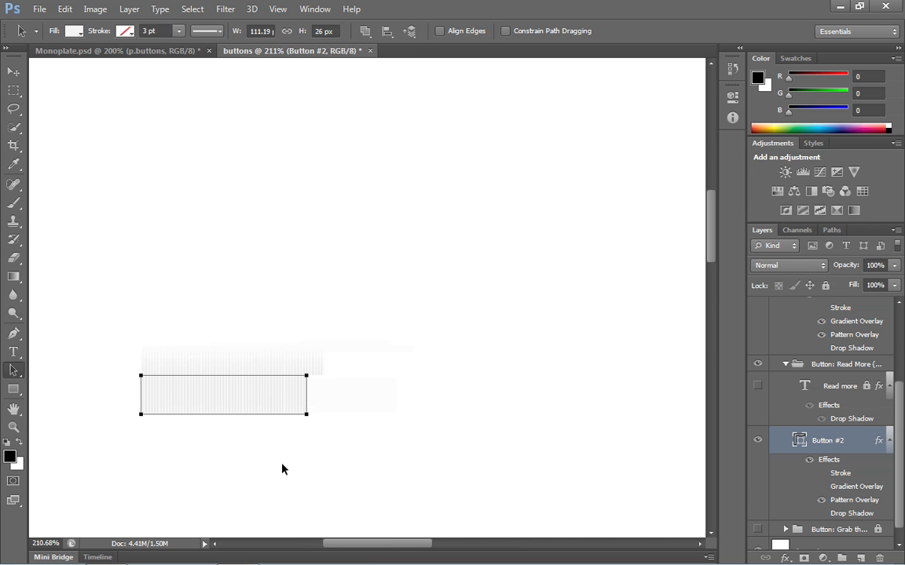
Nudge the Button #2 shape down 1 px to leave a gap below the first button.
{"action": "left_click", "coordinate": [205, 387], "text": "ctrl"}
{"action": "left_click", "coordinate": [205, 389], "text": "ctrl"}
{"action": "left_click", "coordinate": [206, 390], "text": "ctrl"}
{"action": "left_click", "coordinate": [205, 390], "text": "ctrl"}
{"action": "left_click_drag", "start_coordinate": [223, 390], "coordinate": [333, 394]}
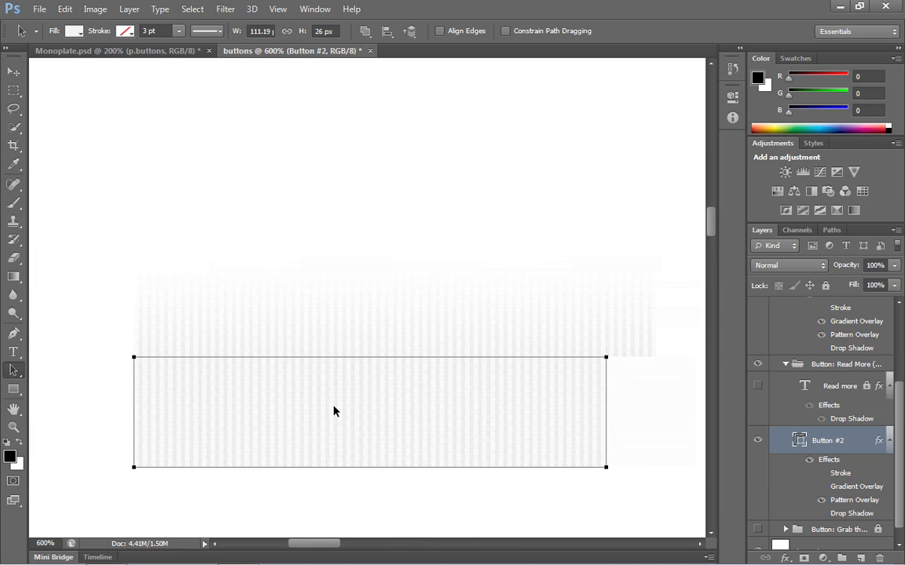
{"action": "key", "text": "Down"}
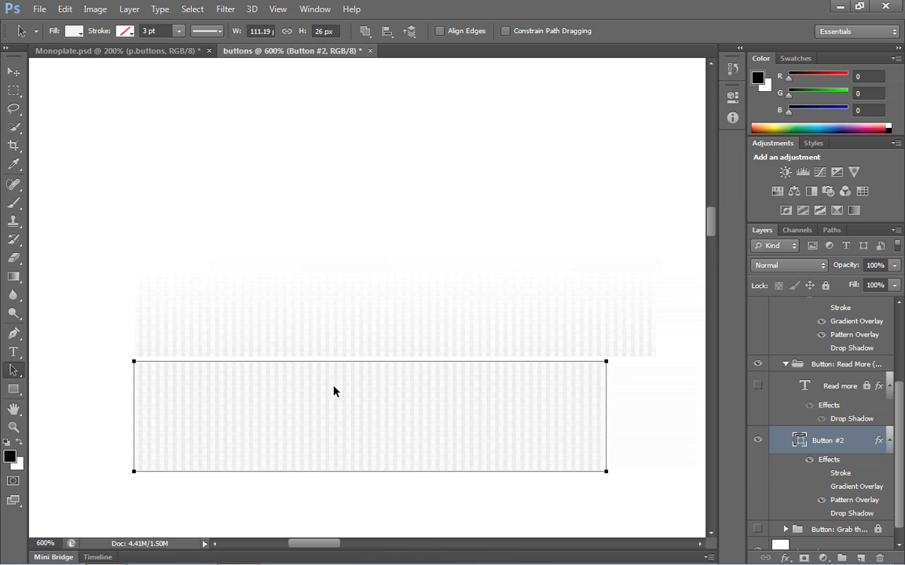
{"action": "left_click", "coordinate": [112, 318]}
Place a fixed-size marquee selection, 2 px wide and 53 px high, spanning both stacked button patterns down to the lower edge.
{"action": "left_click", "coordinate": [15, 91]}
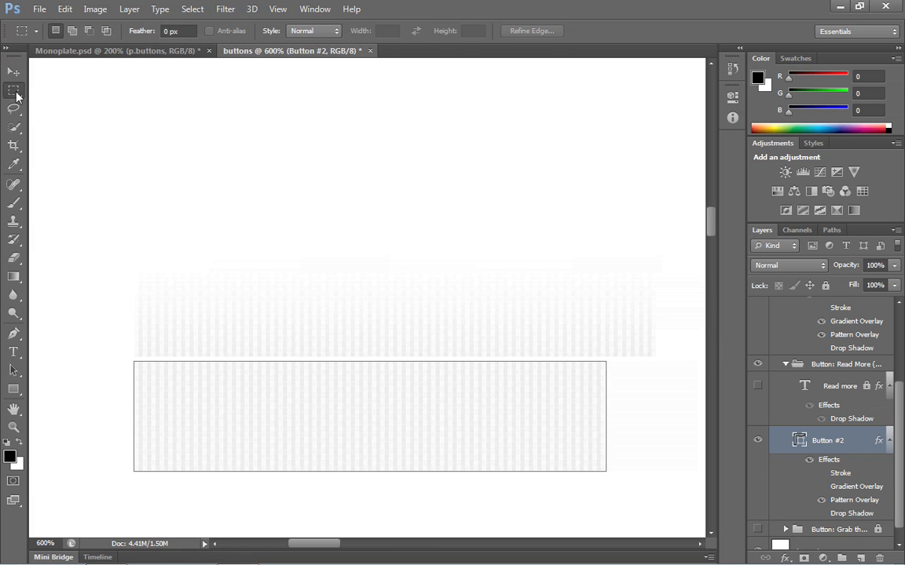
{"action": "left_click", "coordinate": [310, 32]}
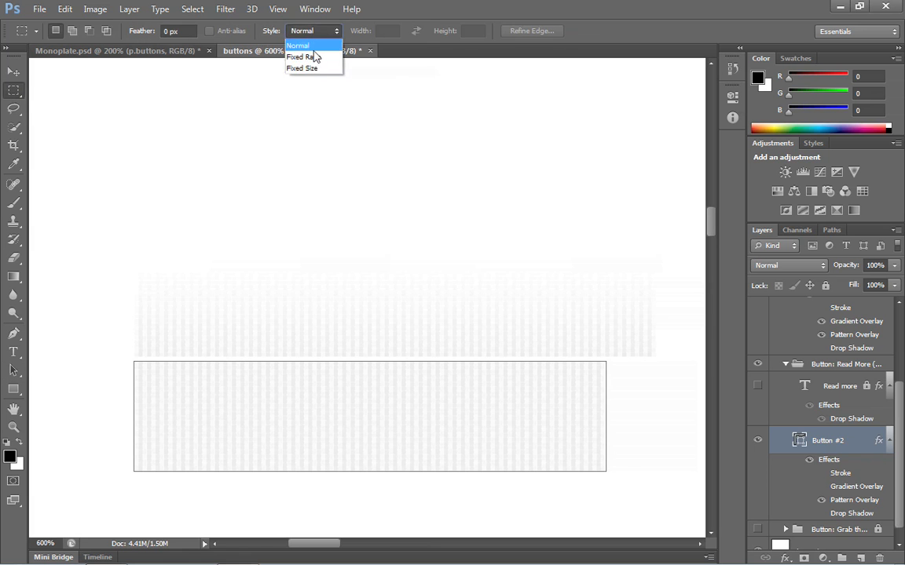
{"action": "left_click", "coordinate": [313, 67]}
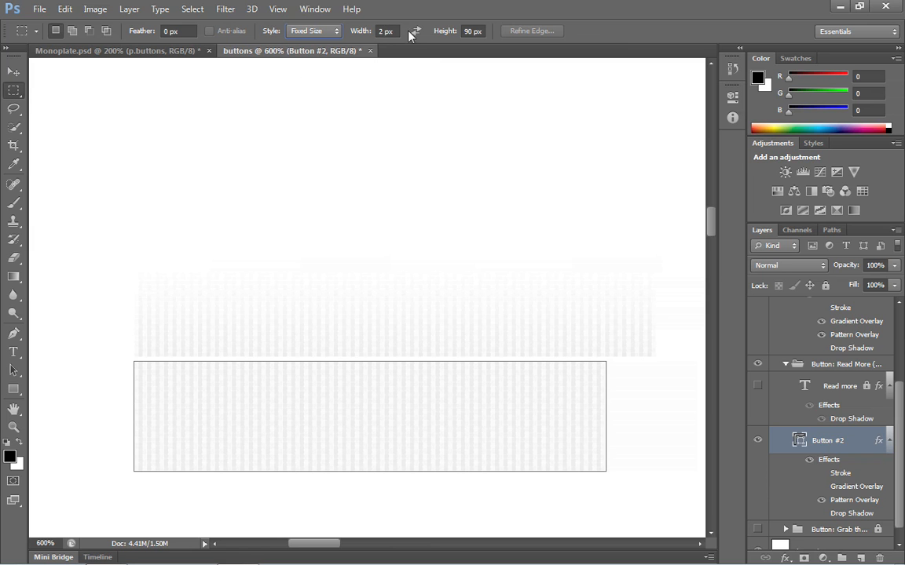
{"action": "key", "text": "Tab"}
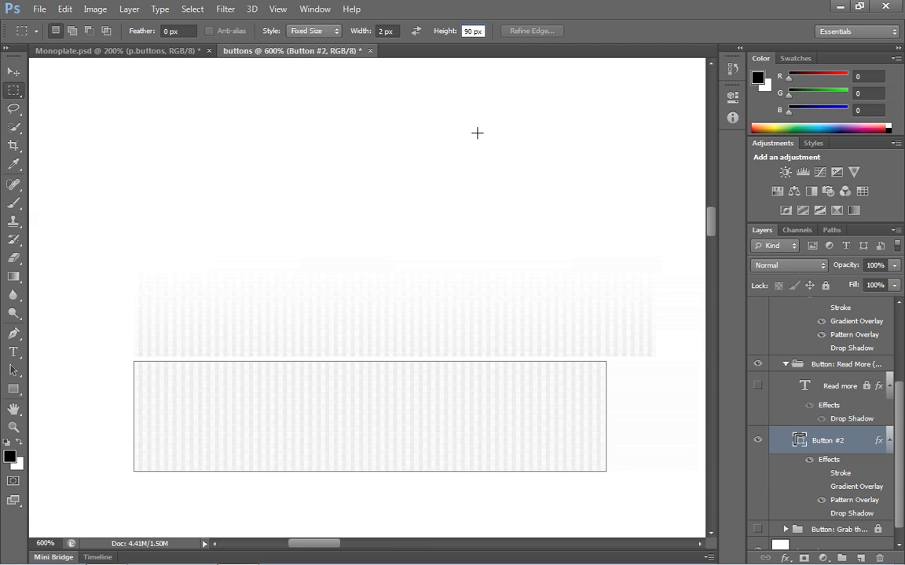
{"action": "type", "text": "53"}
{"action": "left_click", "coordinate": [188, 275]}
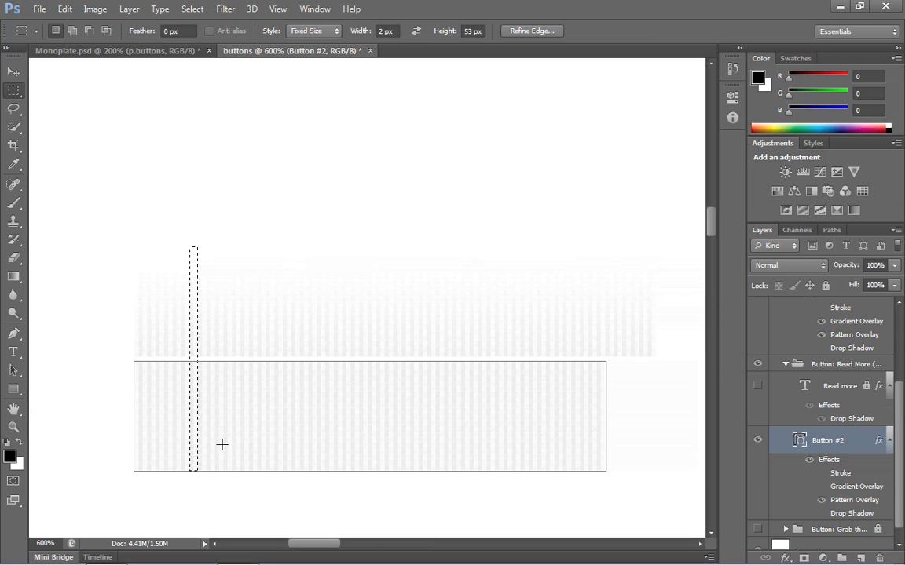
{"action": "left_click", "coordinate": [219, 402]}
{"action": "left_click", "coordinate": [200, 399]}
{"action": "left_click", "coordinate": [200, 400]}
{"action": "left_click", "coordinate": [200, 402]}
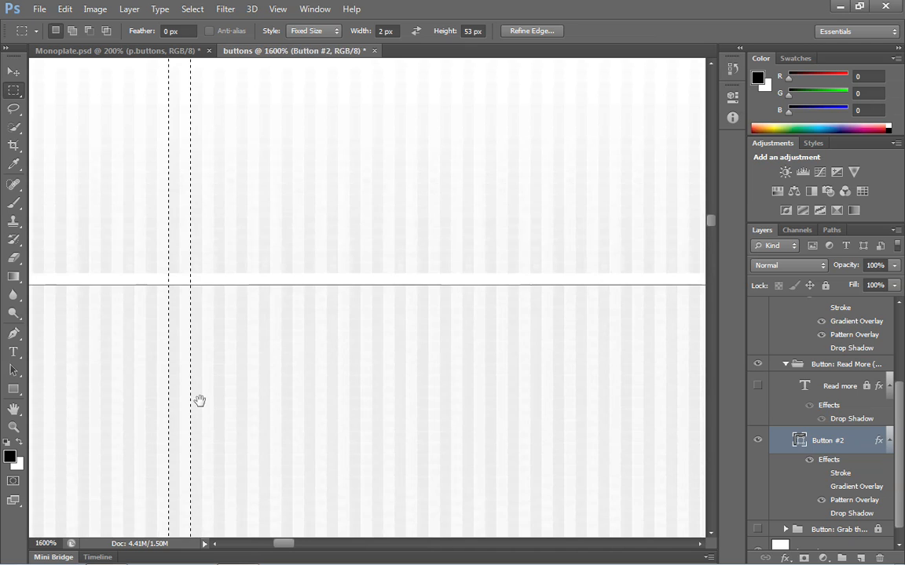
{"action": "left_click_drag", "start_coordinate": [200, 399], "coordinate": [284, 307]}
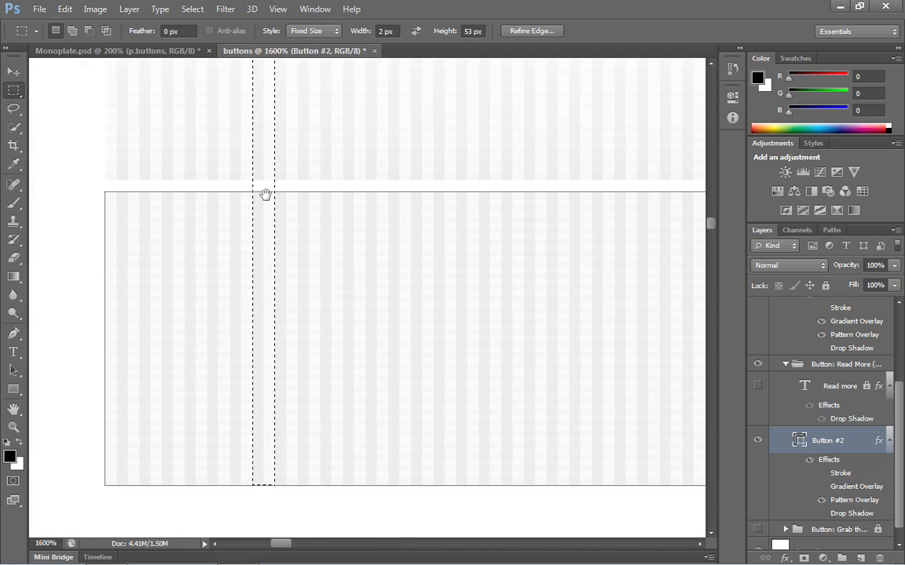
{"action": "left_click_drag", "start_coordinate": [290, 218], "coordinate": [221, 425]}
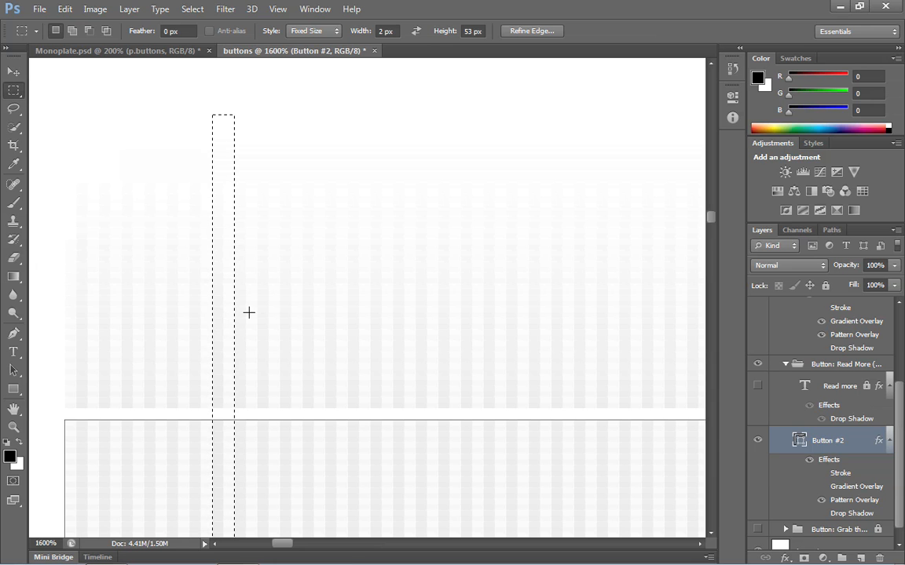
Flatten the buttons image, discarding the hidden layers.
{"action": "scroll", "coordinate": [901, 380], "scroll_direction": "up", "scroll_amount": 2}
{"action": "scroll", "coordinate": [902, 380], "scroll_direction": "up", "scroll_amount": 5}
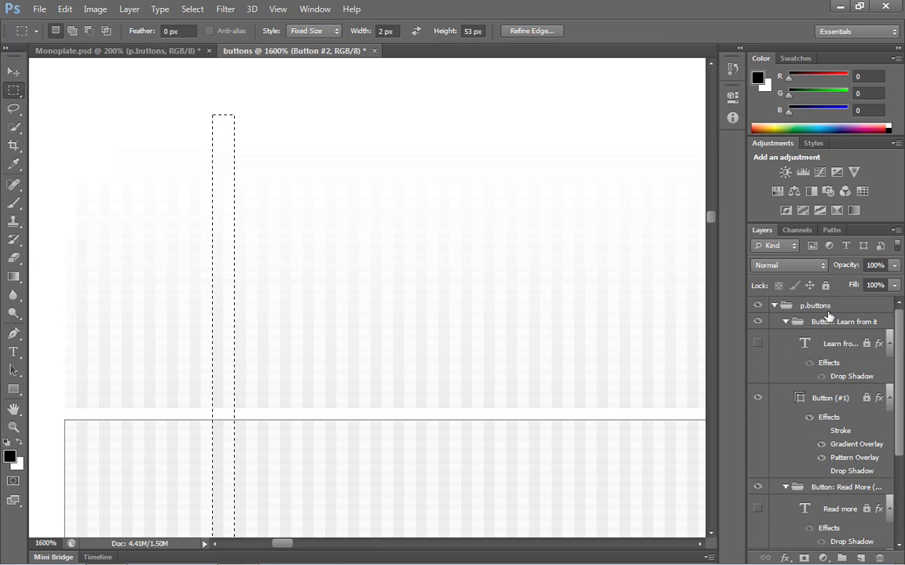
{"action": "left_click", "coordinate": [896, 230]}
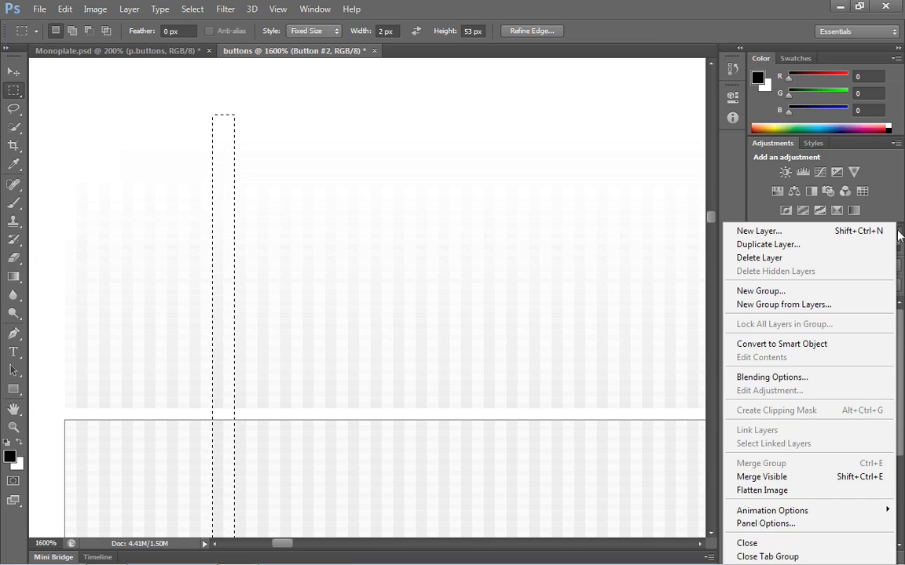
{"action": "left_click", "coordinate": [801, 490]}
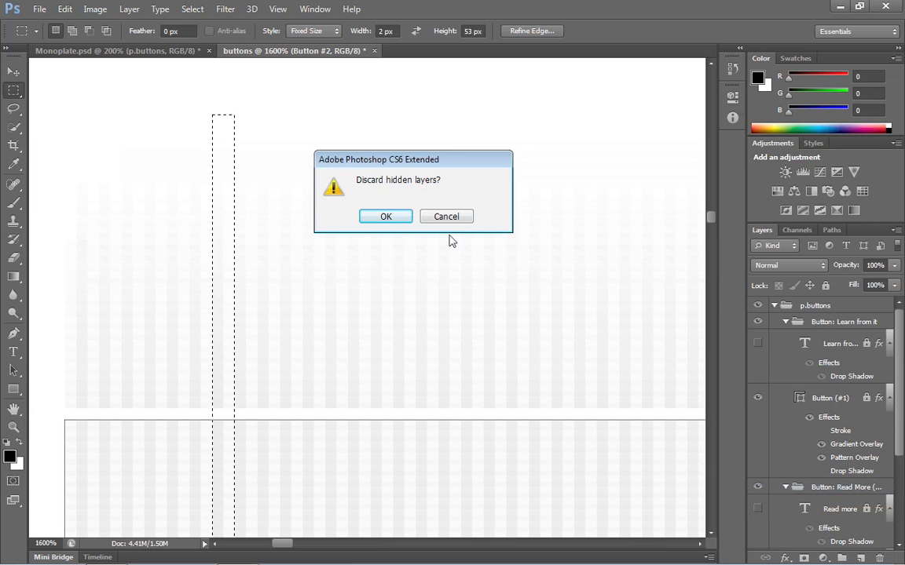
{"action": "left_click", "coordinate": [387, 217]}
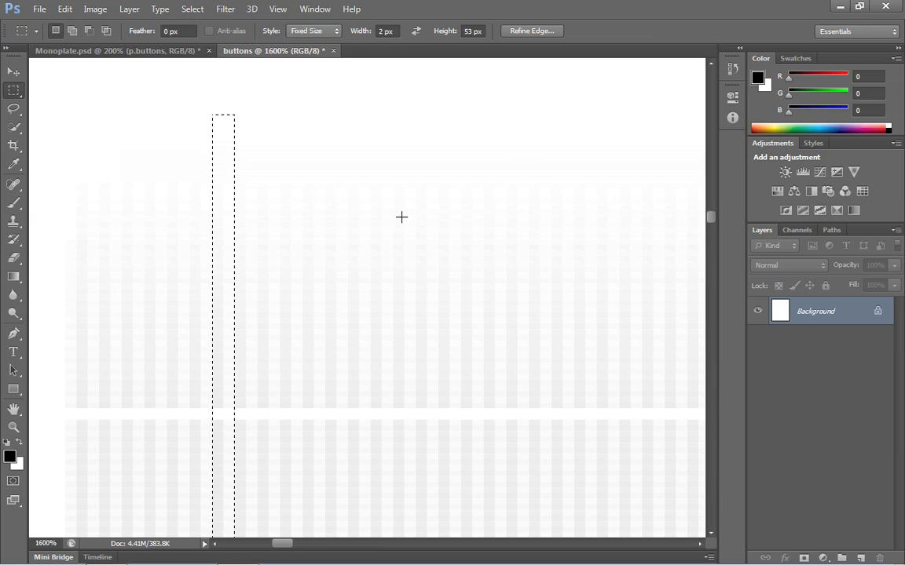
Create a new 2 × 53 px RGB document with a resolution of 72 pixels/inch and a white background.
{"action": "left_click", "coordinate": [39, 10]}
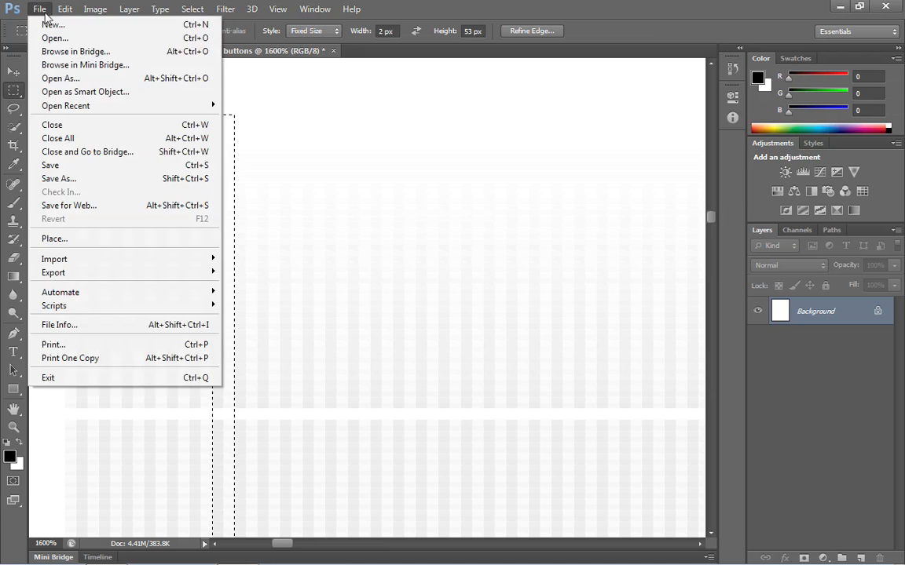
{"action": "left_click", "coordinate": [39, 21]}
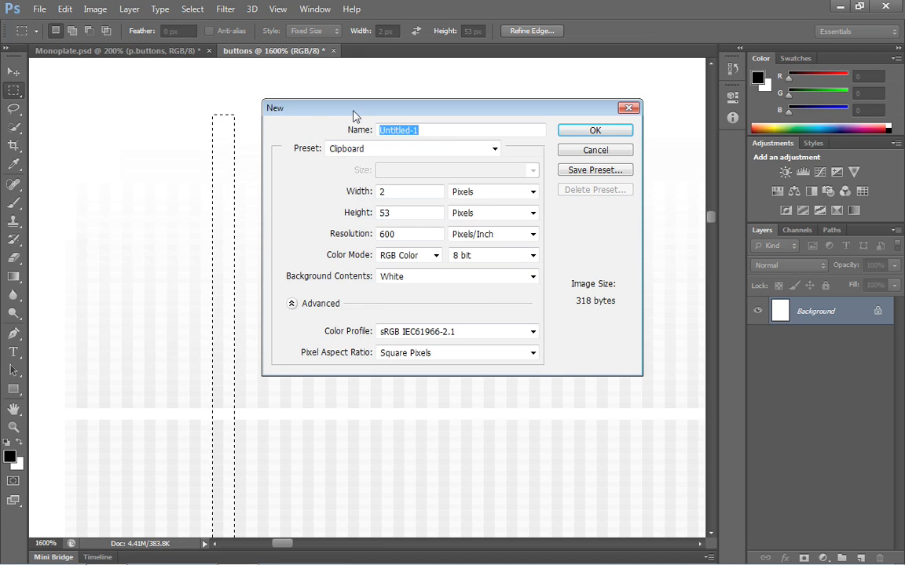
{"action": "left_click_drag", "start_coordinate": [413, 234], "coordinate": [374, 238]}
{"action": "type", "text": "72"}
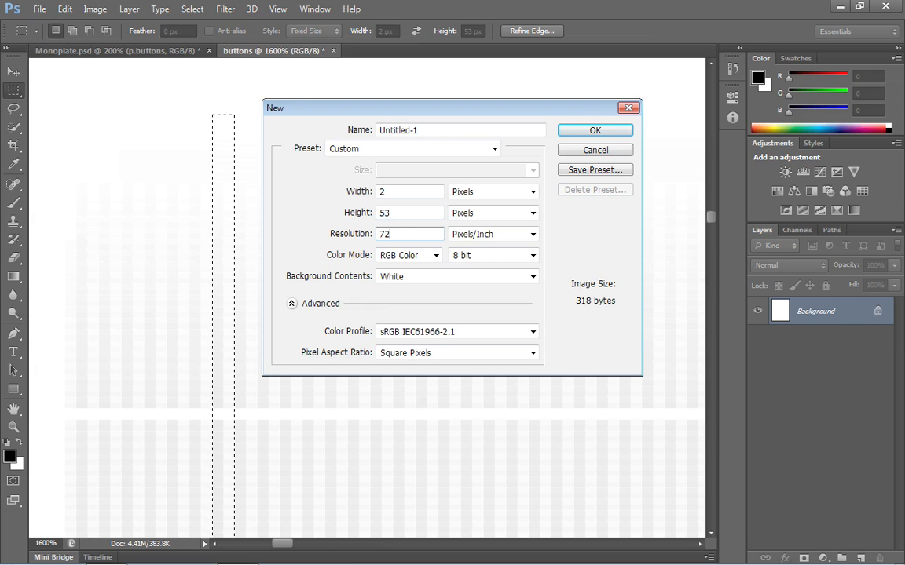
{"action": "left_click", "coordinate": [608, 131]}
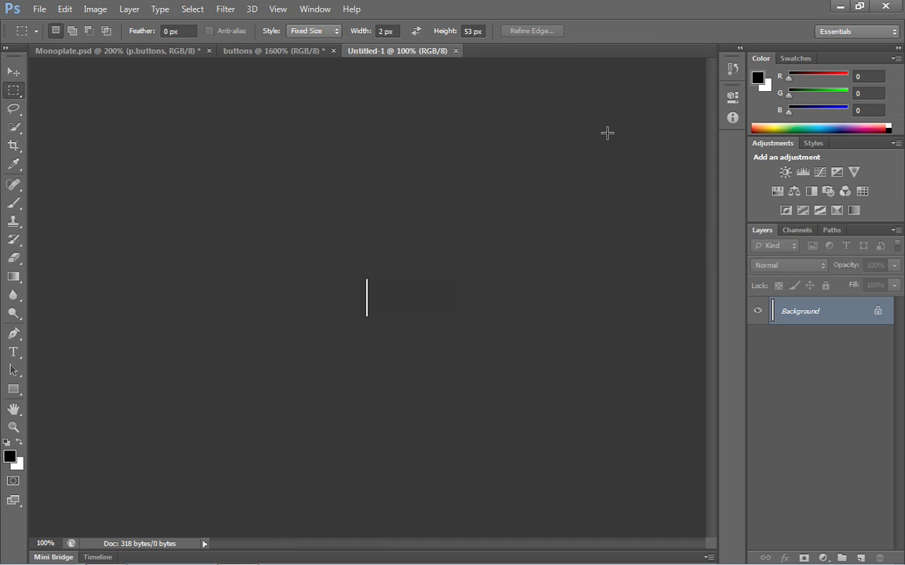
Paste the copied pattern strip into the new document as its own layer and inspect it up close.
{"action": "key", "text": "ctrl+j"}
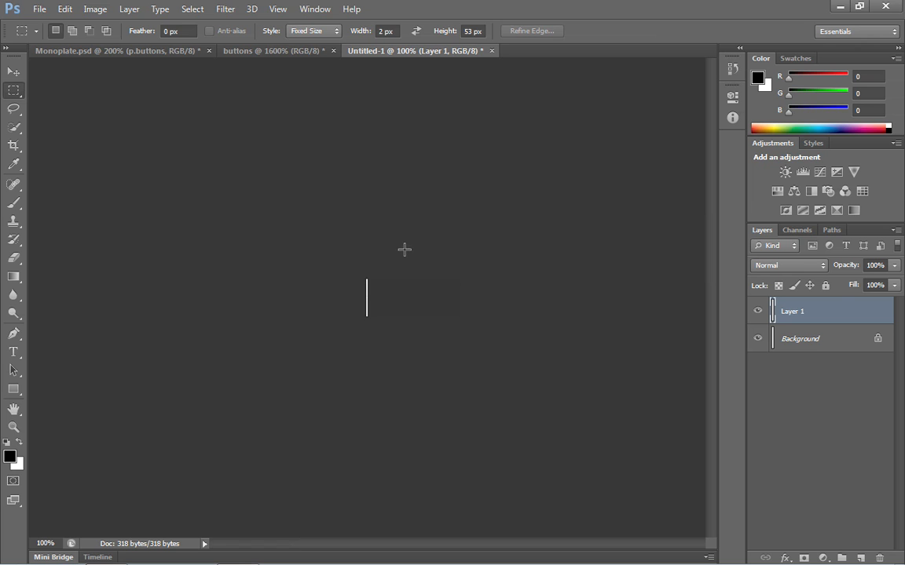
{"action": "left_click", "coordinate": [13, 429]}
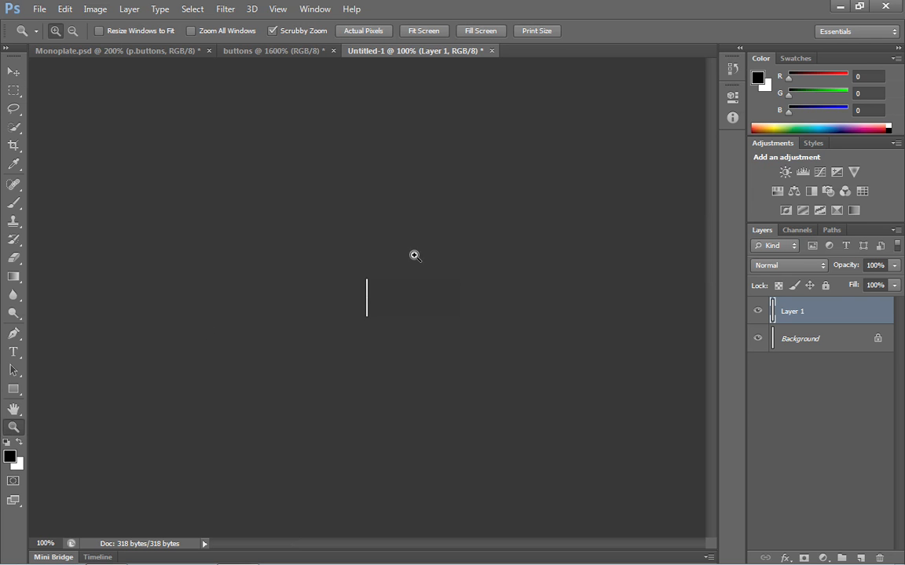
{"action": "left_click", "coordinate": [370, 295]}
{"action": "left_click_drag", "start_coordinate": [370, 294], "coordinate": [371, 294]}
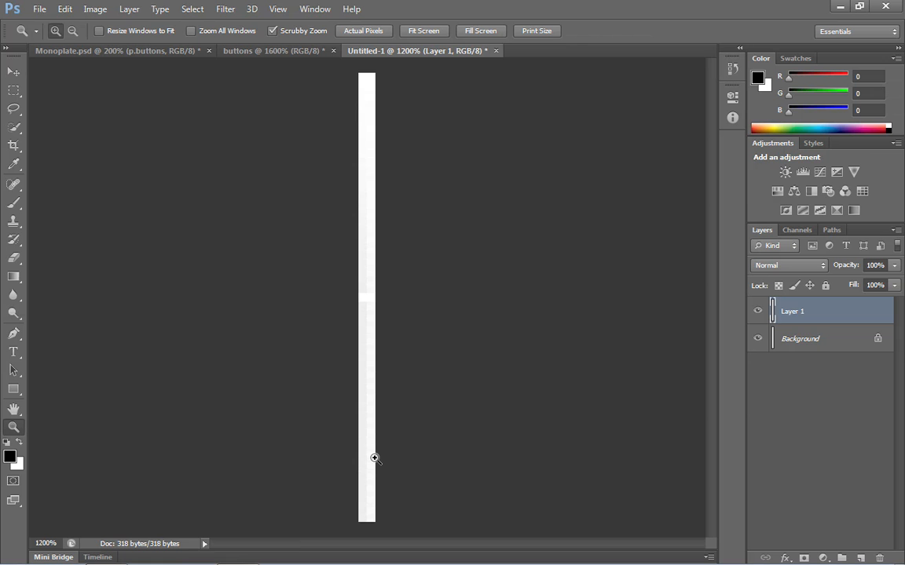
{"action": "key", "text": "v"}
Start a Save for Web export of the strip as PNG-8 with 16 colors.
{"action": "left_click", "coordinate": [40, 9]}
{"action": "left_click", "coordinate": [67, 205]}
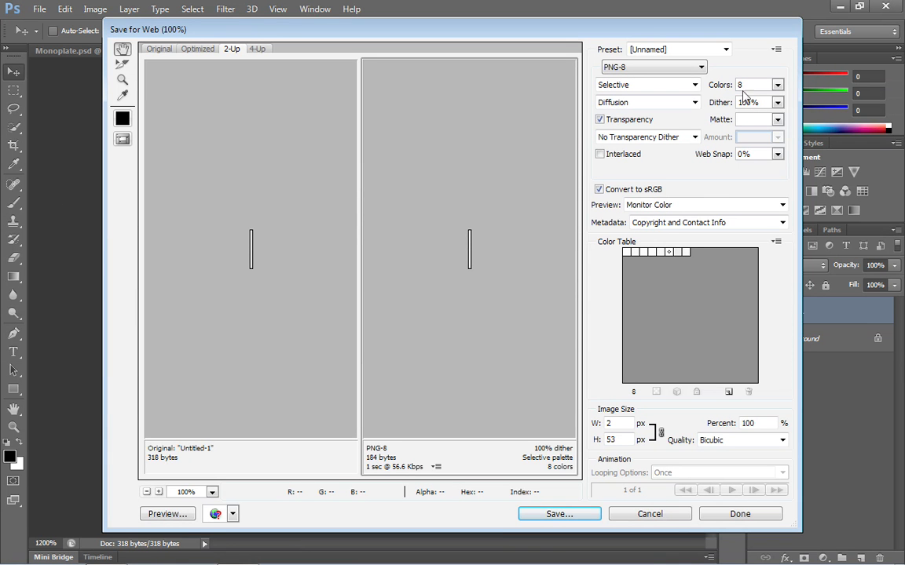
{"action": "left_click", "coordinate": [776, 85]}
{"action": "left_click", "coordinate": [758, 147]}
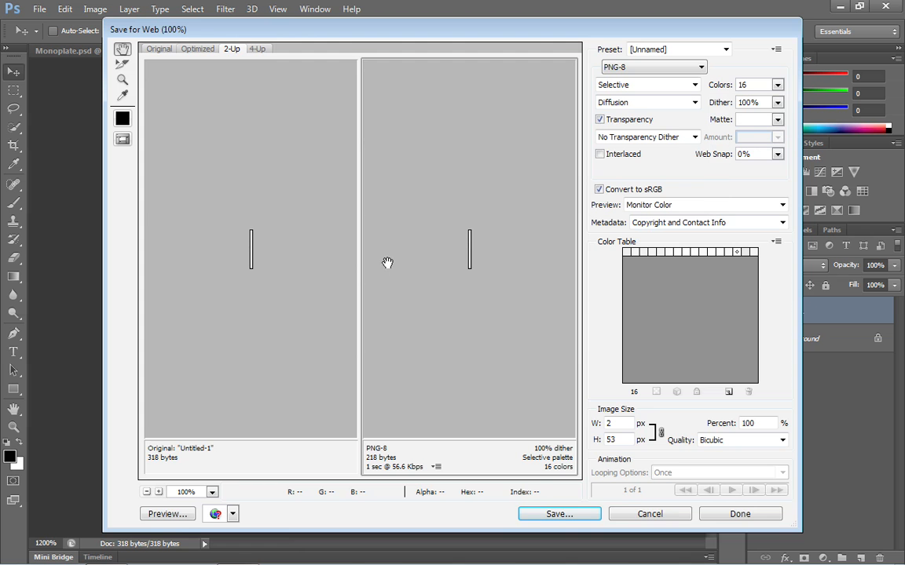
Try the enlarged PNG-8 preview with 32 colors, comparing it to the original, and return to 16 colors.
{"action": "left_click", "coordinate": [122, 80]}
{"action": "left_click", "coordinate": [467, 268]}
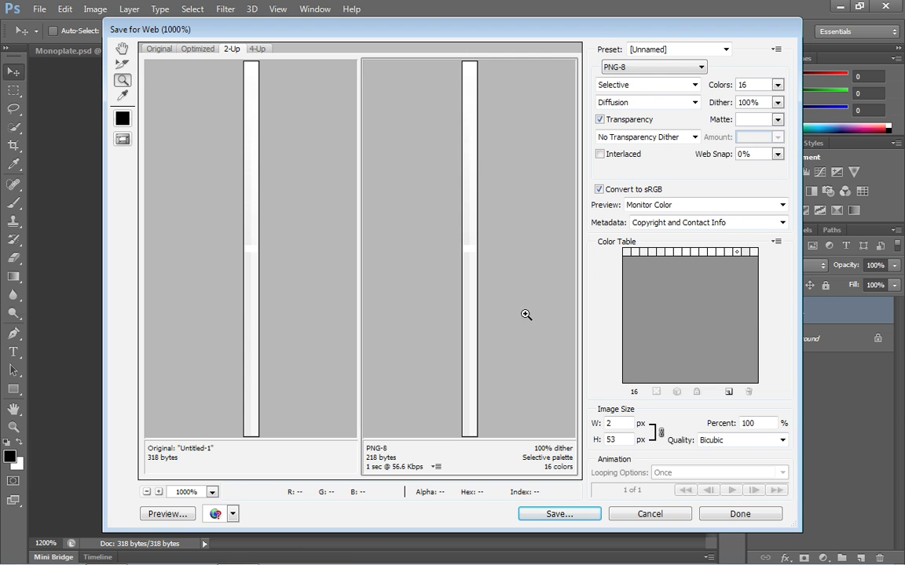
{"action": "left_click", "coordinate": [776, 85]}
{"action": "left_click", "coordinate": [737, 162]}
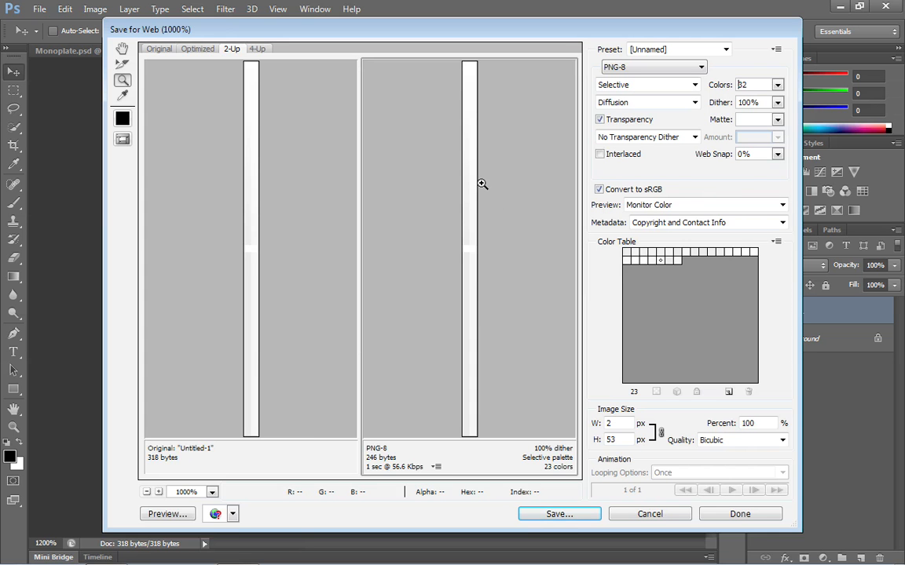
{"action": "left_click", "coordinate": [777, 85]}
{"action": "left_click", "coordinate": [759, 152]}
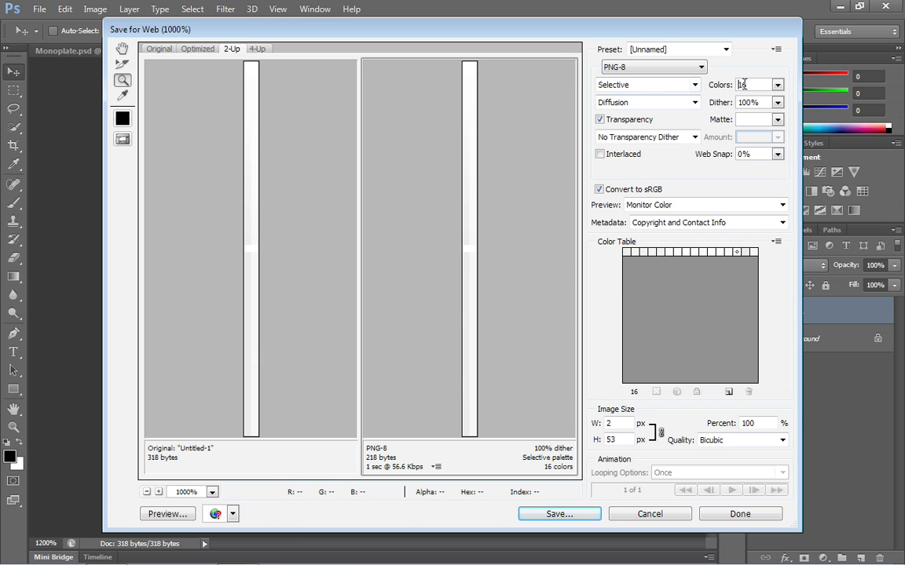
Save the optimized strip as button.png in the site's images folder.
{"action": "left_click", "coordinate": [539, 514]}
{"action": "left_click", "coordinate": [361, 71]}
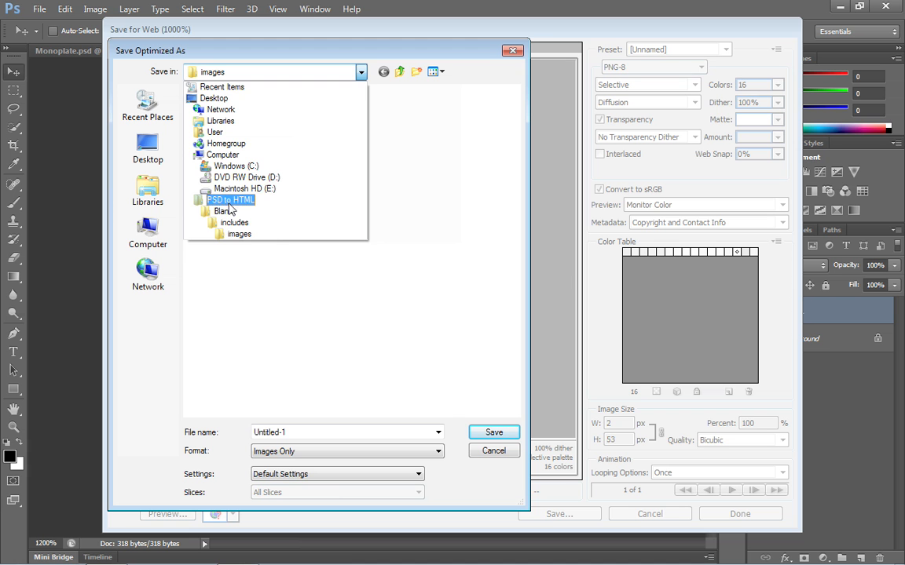
{"action": "left_click", "coordinate": [314, 320]}
{"action": "left_click_drag", "start_coordinate": [310, 431], "coordinate": [219, 433]}
{"action": "type", "text": "button.png"}
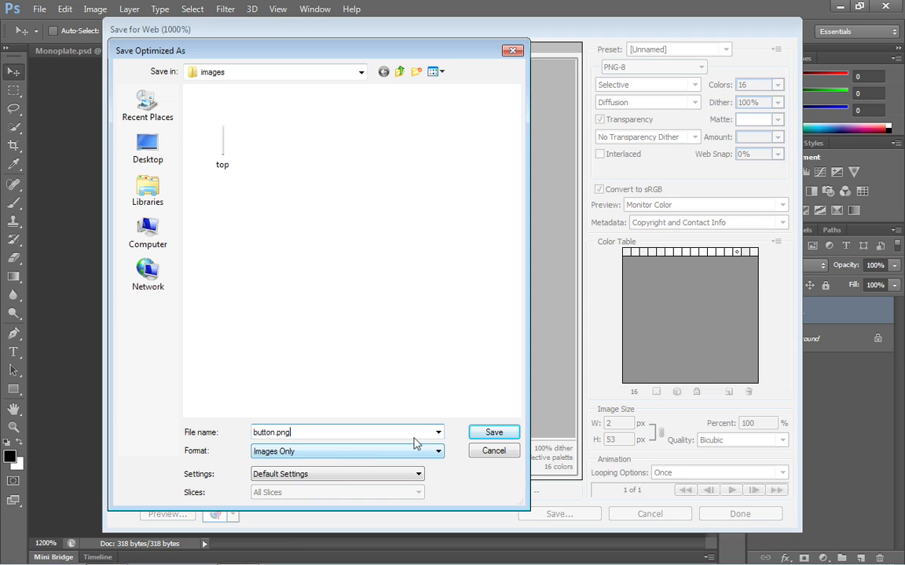
{"action": "left_click", "coordinate": [476, 432]}
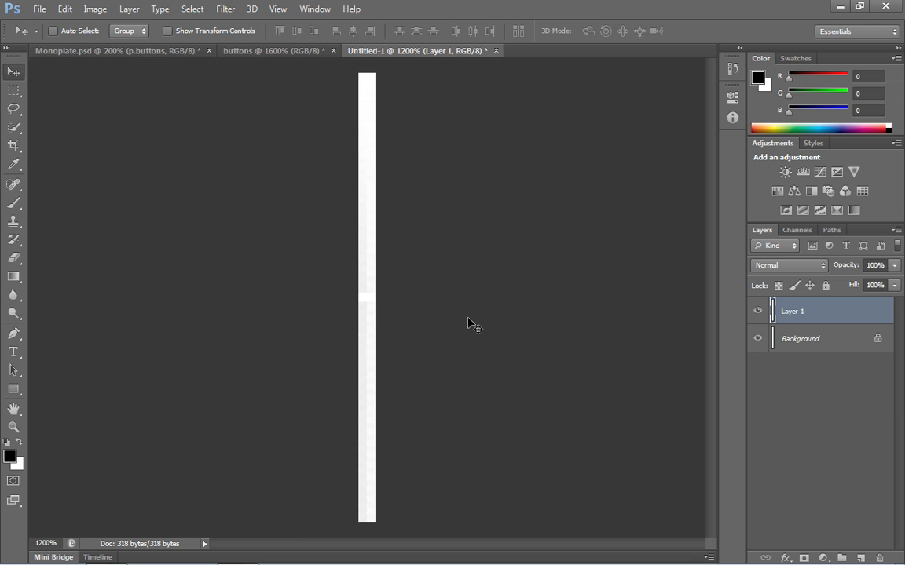
Return to the buttons document and clear the marquee selection around the pattern strip.
{"action": "left_click", "coordinate": [289, 54]}
{"action": "left_click", "coordinate": [14, 426]}
{"action": "left_click", "coordinate": [394, 346], "text": "alt"}
{"action": "left_click", "coordinate": [395, 346], "text": "alt"}
{"action": "left_click", "coordinate": [394, 346], "text": "alt"}
{"action": "left_click", "coordinate": [394, 345], "text": "alt"}
{"action": "left_click", "coordinate": [394, 345], "text": "alt"}
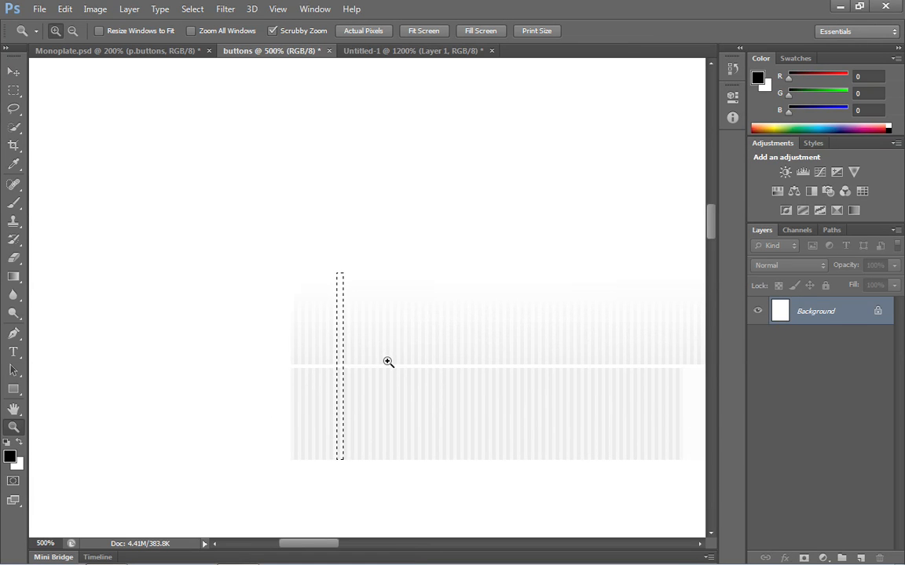
{"action": "key", "text": "ctrl+d"}
{"action": "key", "text": "v"}
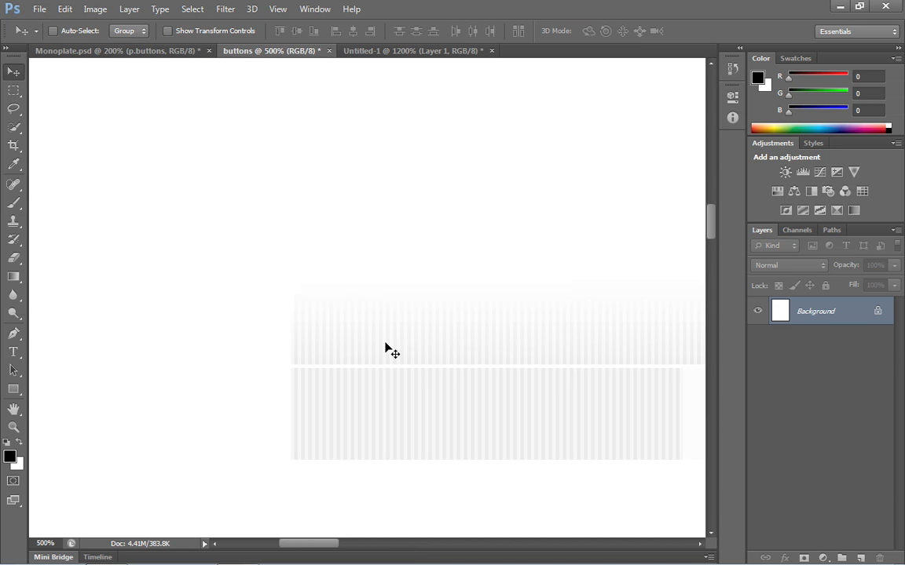